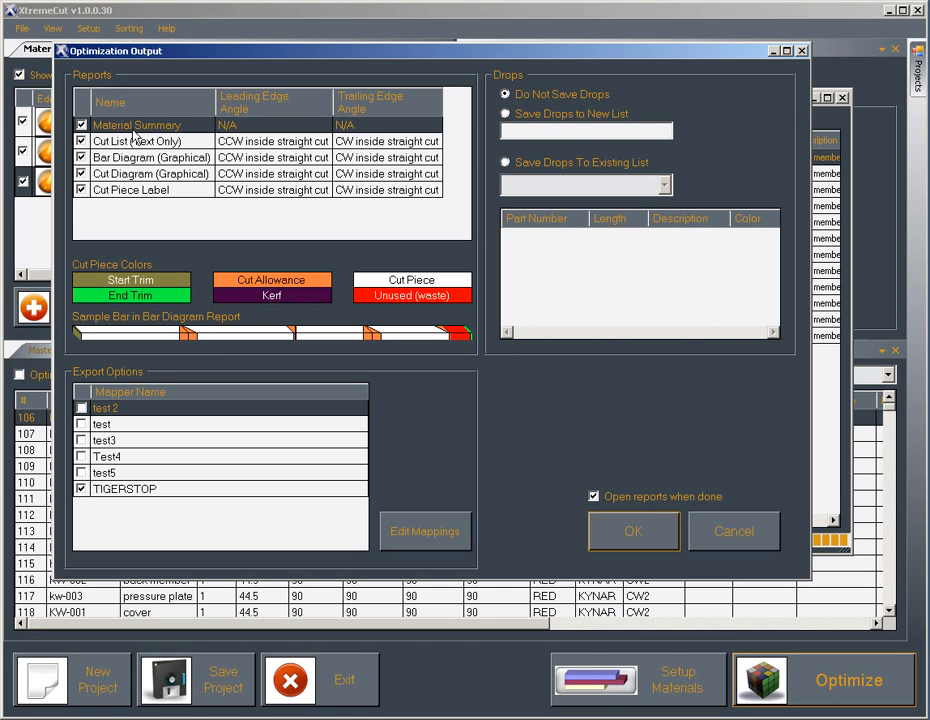
# Look through the available output reports, from Material Summary to Cut Piece Label, leaving all of them enabled.
pyautogui.click(81, 125)
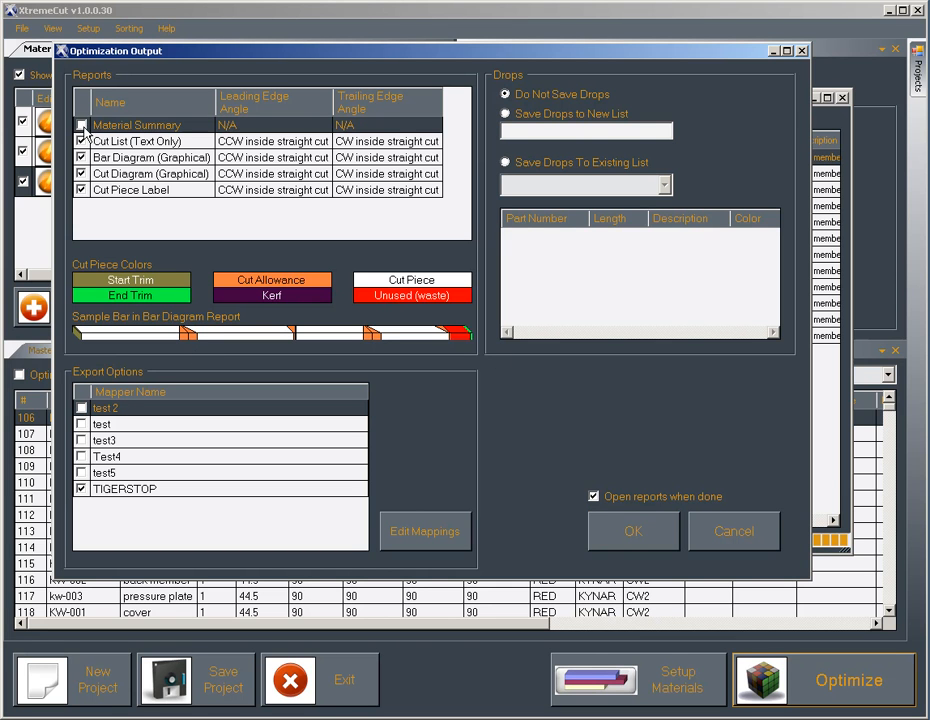
pyautogui.click(81, 141)
pyautogui.click(82, 142)
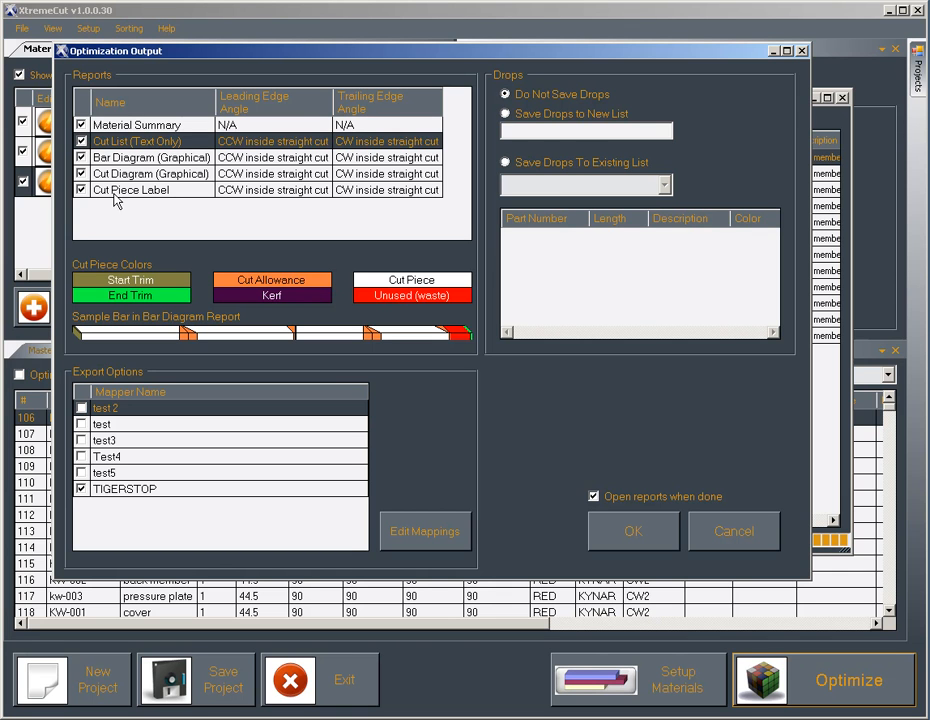
pyautogui.click(100, 124)
pyautogui.click(146, 146)
pyautogui.click(146, 158)
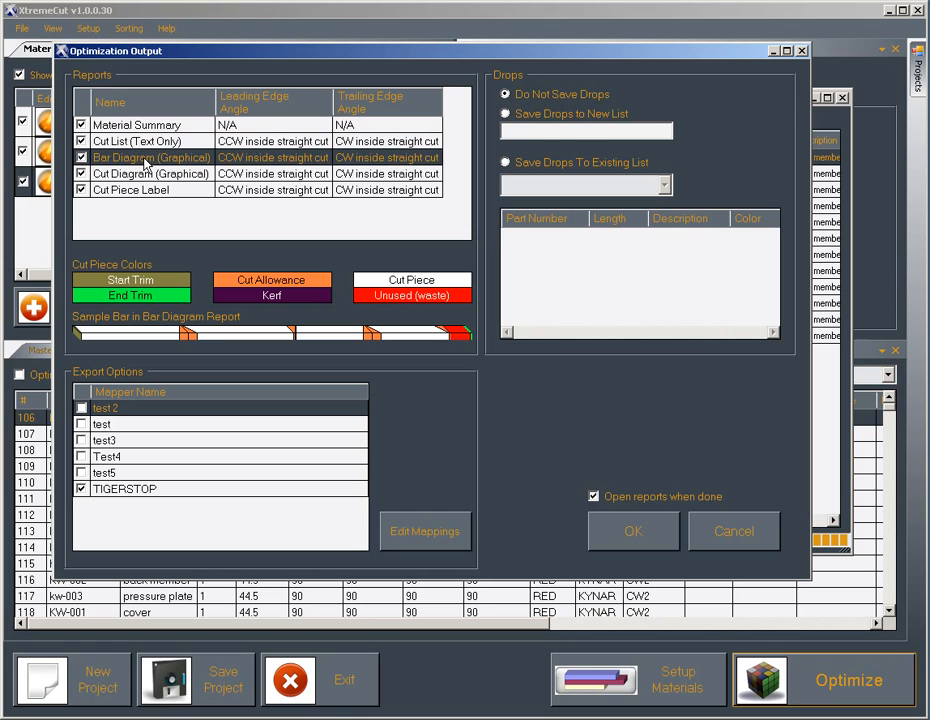
pyautogui.click(146, 176)
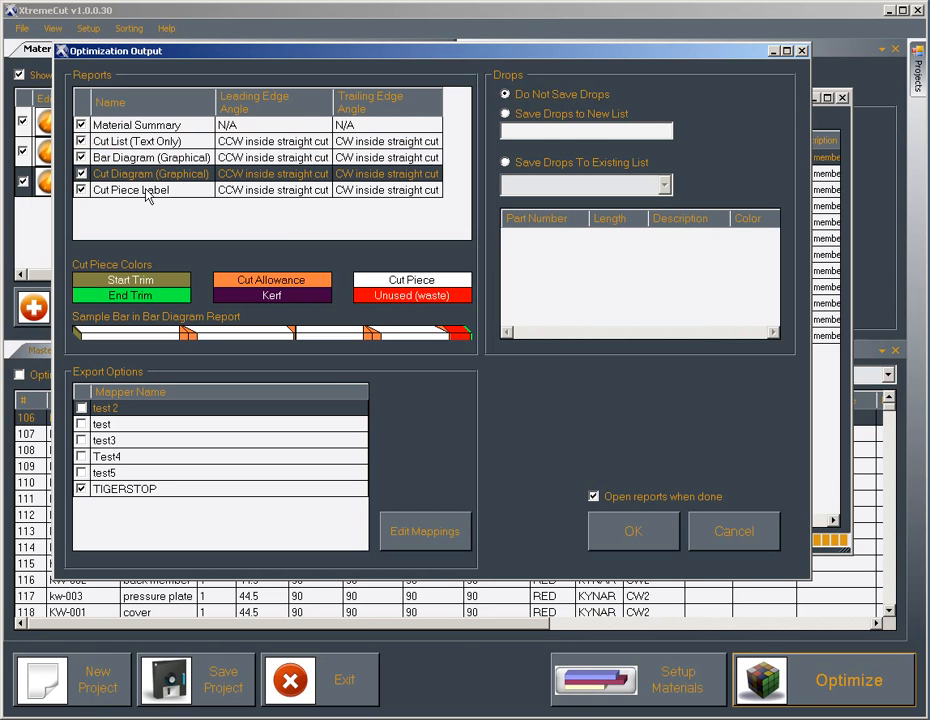
pyautogui.click(146, 190)
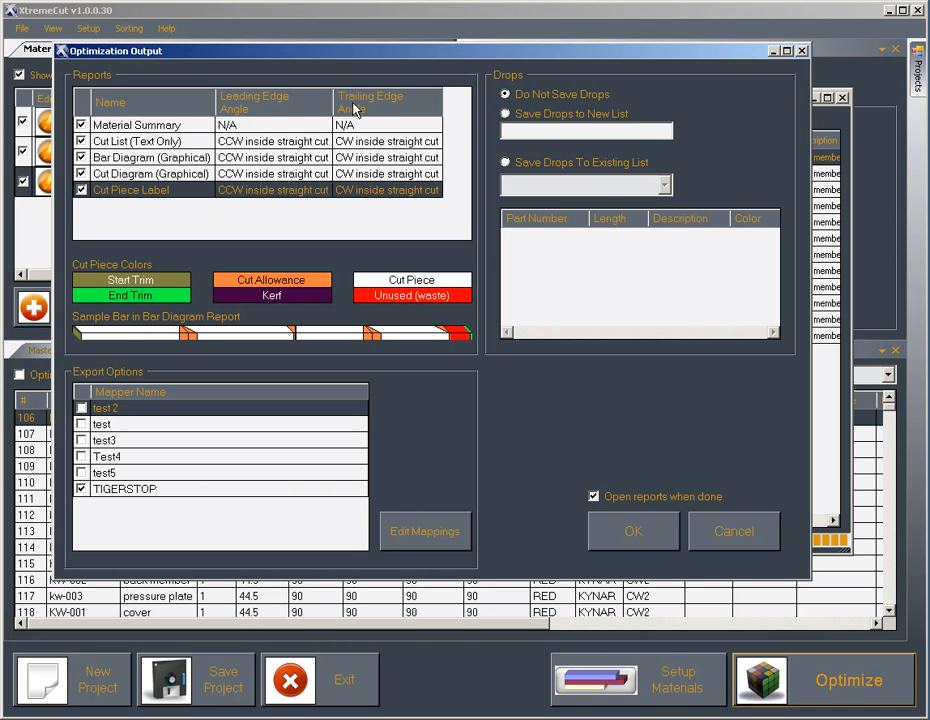
# Try the 75º (CCW inside bottom edge) leading edge angle for the Cut List report and return it to 15º (CCW inside straight cut).
pyautogui.doubleClick(264, 158)
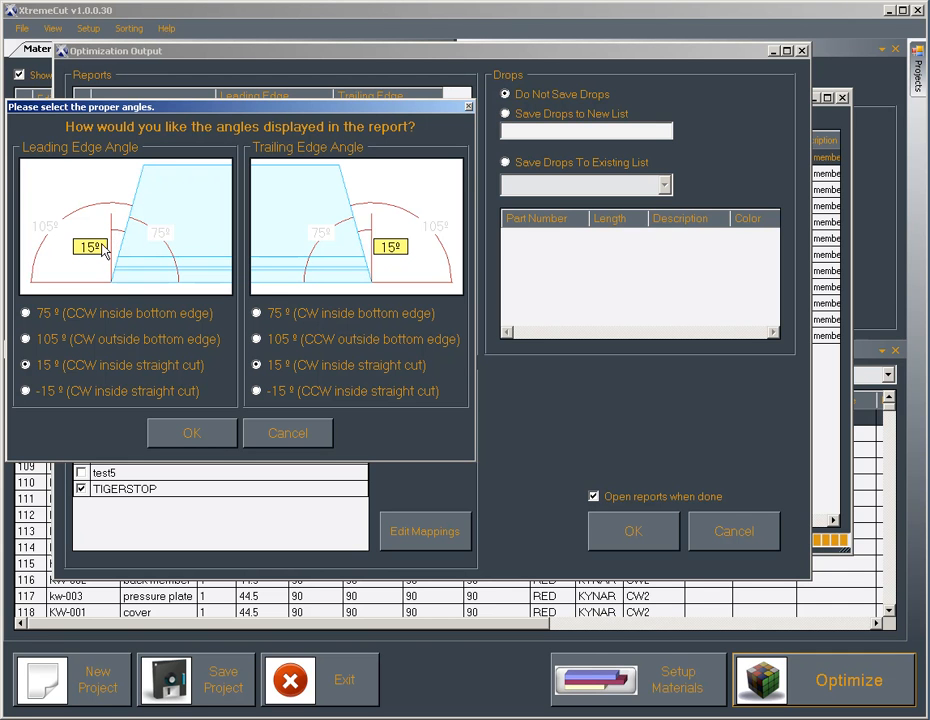
pyautogui.click(162, 234)
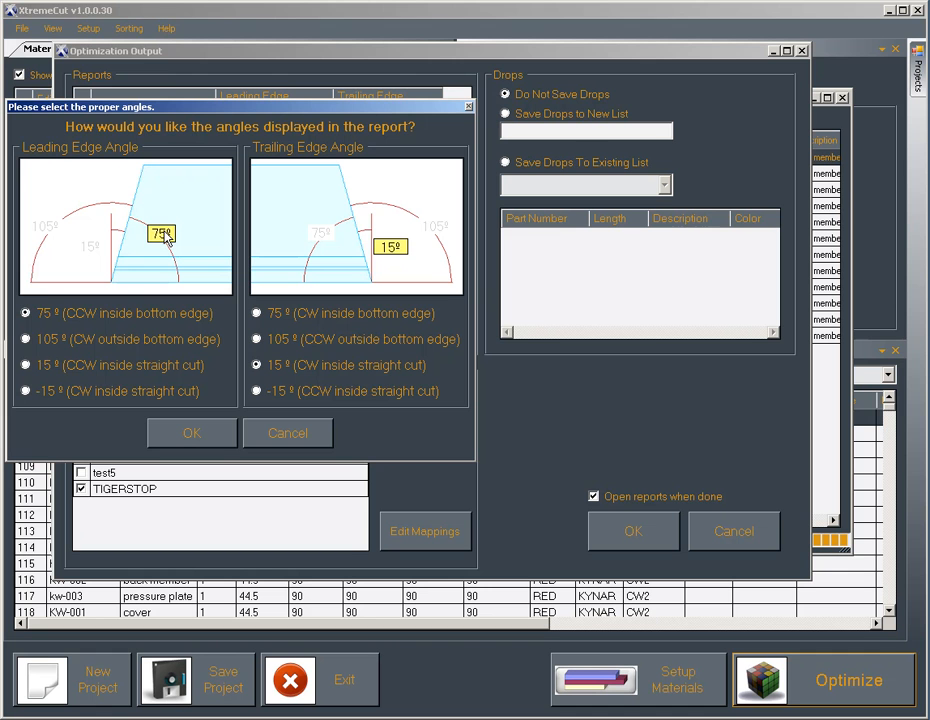
pyautogui.click(90, 248)
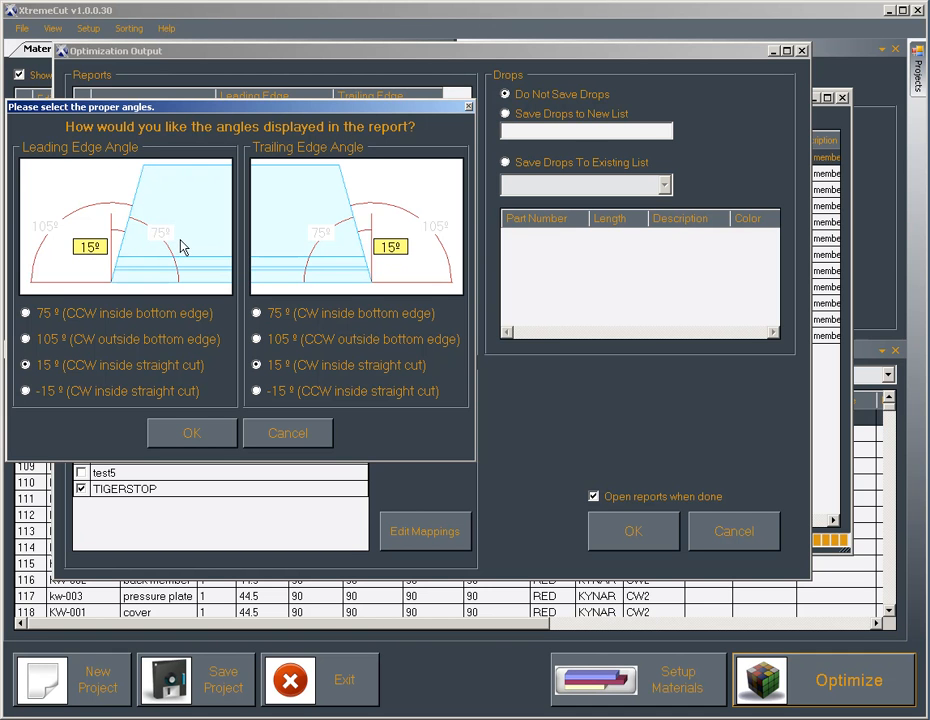
pyautogui.click(220, 432)
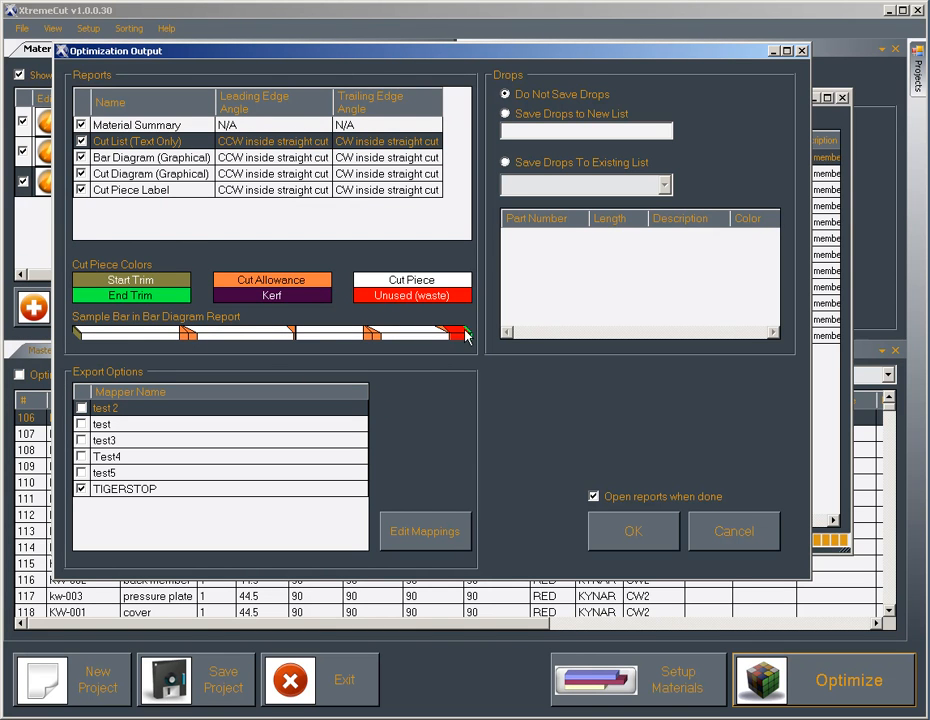
# View the color choices for Start Trim and End Trim in the bar diagram without changing them.
pyautogui.click(152, 279)
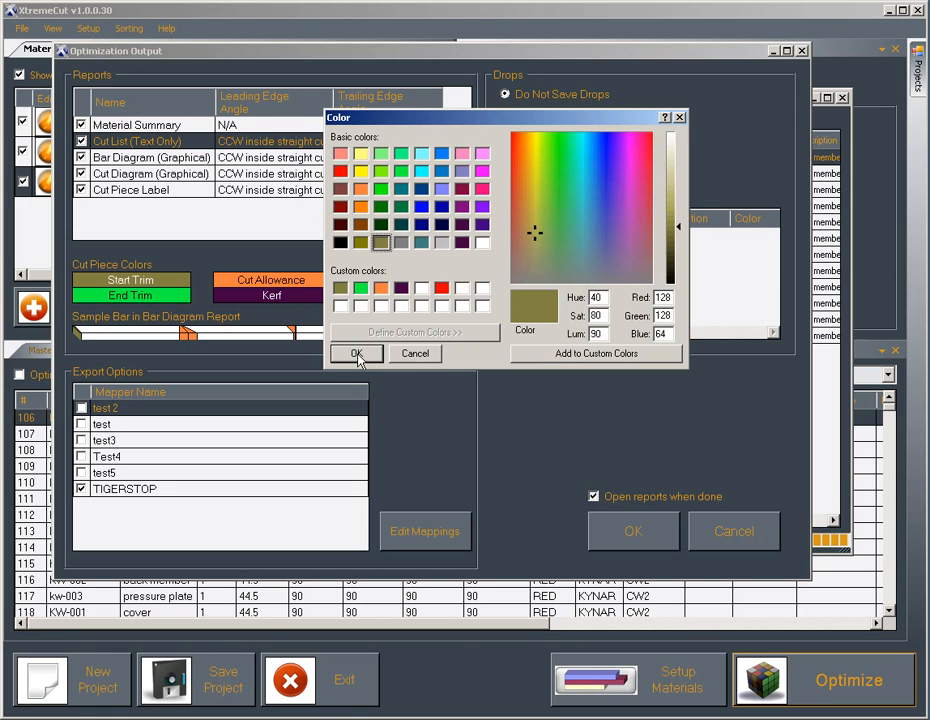
pyautogui.click(416, 353)
pyautogui.click(163, 296)
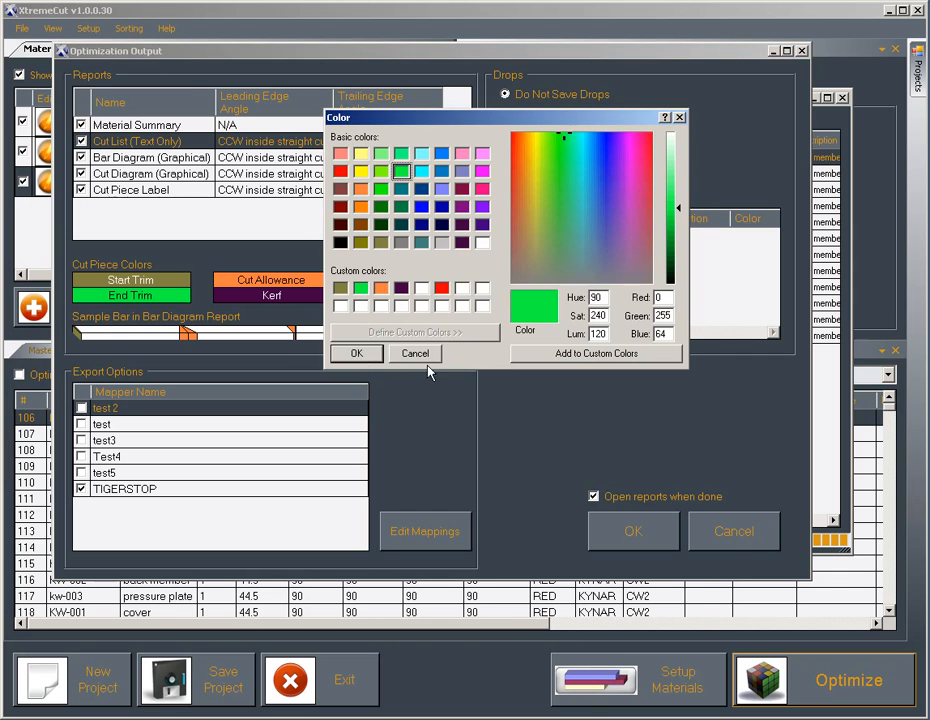
pyautogui.click(416, 354)
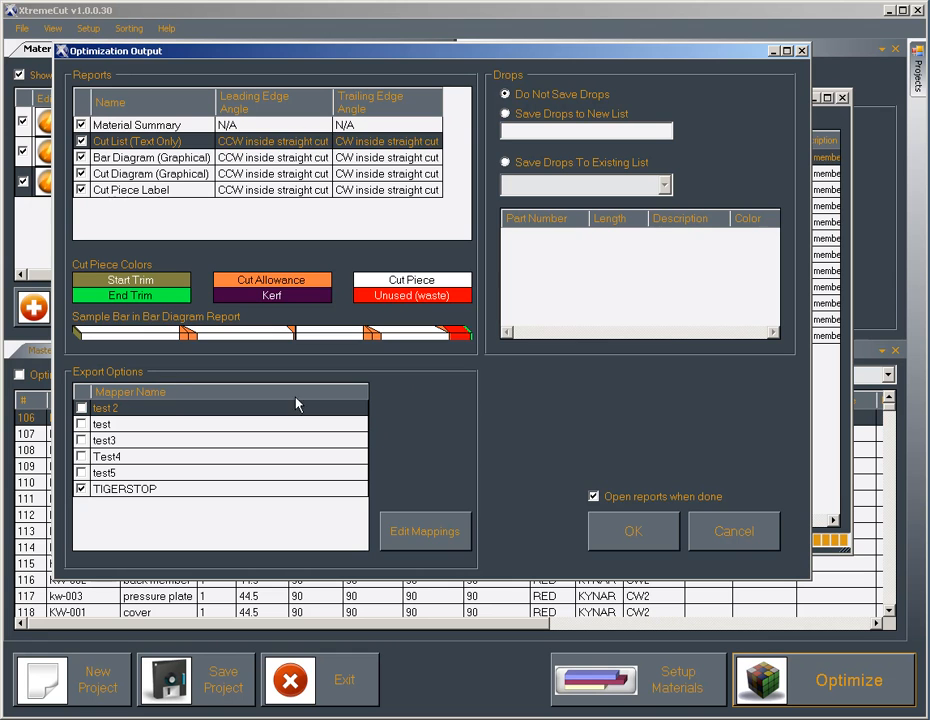
# Start a new export file mapping named RazorGage.
pyautogui.click(421, 531)
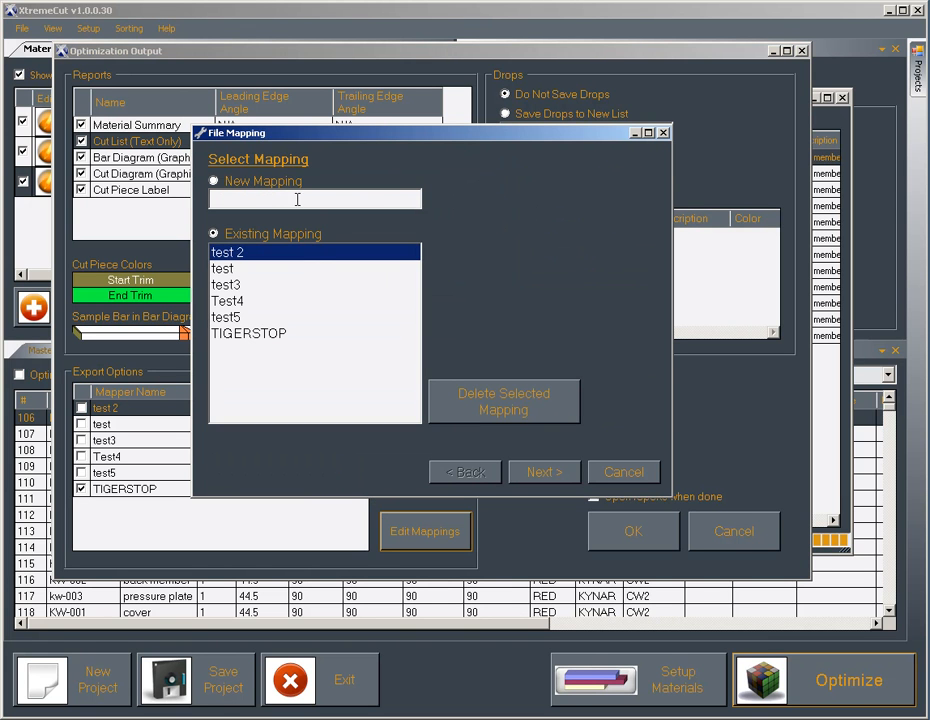
pyautogui.click(215, 181)
pyautogui.write('RazorGage')
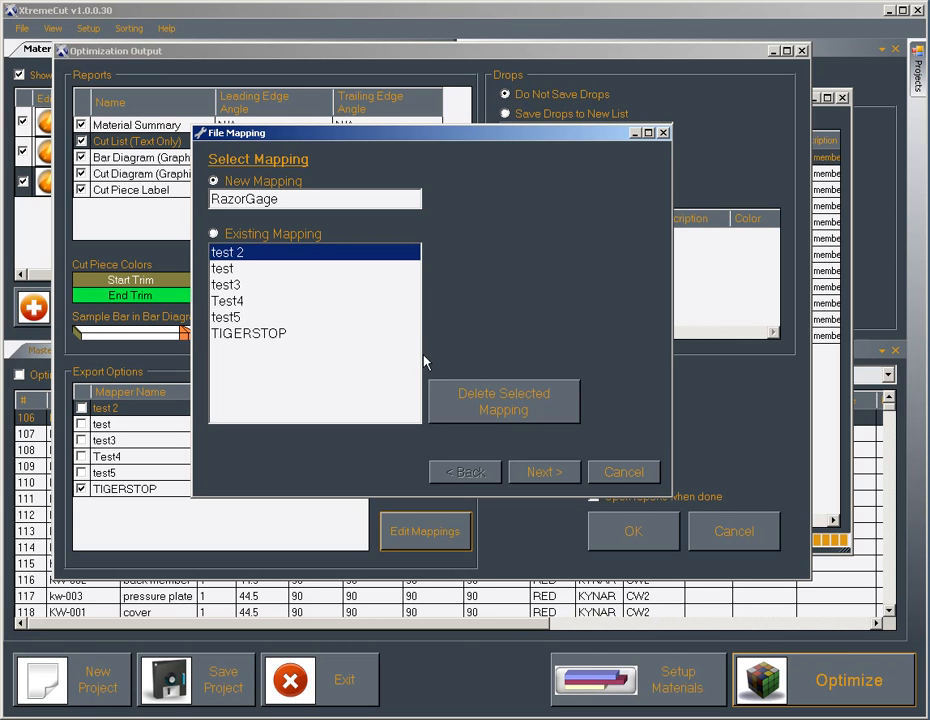
pyautogui.click(542, 471)
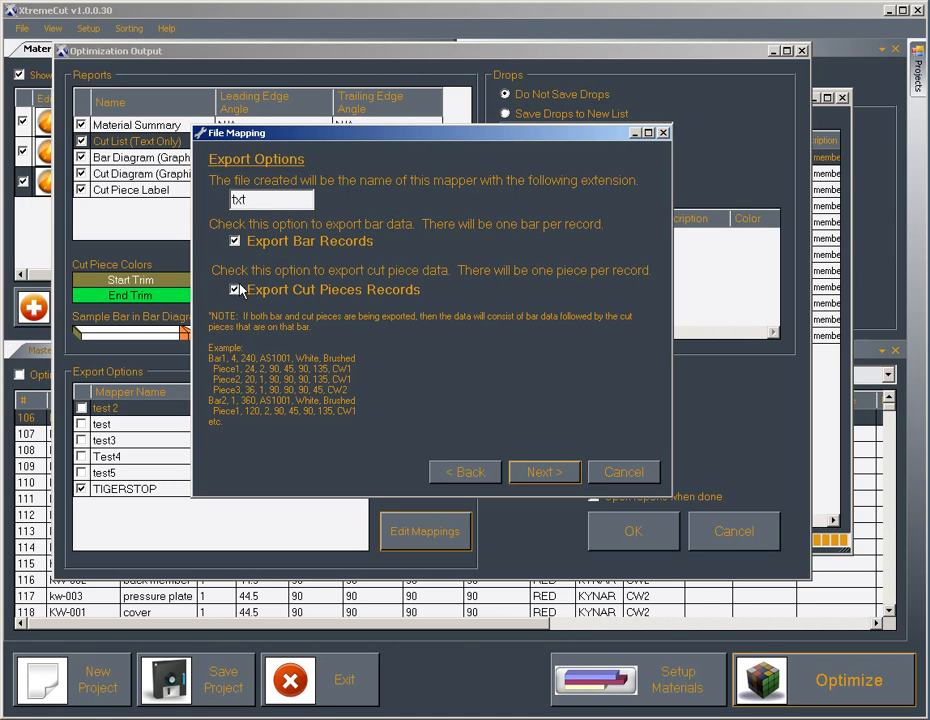
# Set the mapping to export bar records only, with each record on a separate line.
pyautogui.click(236, 242)
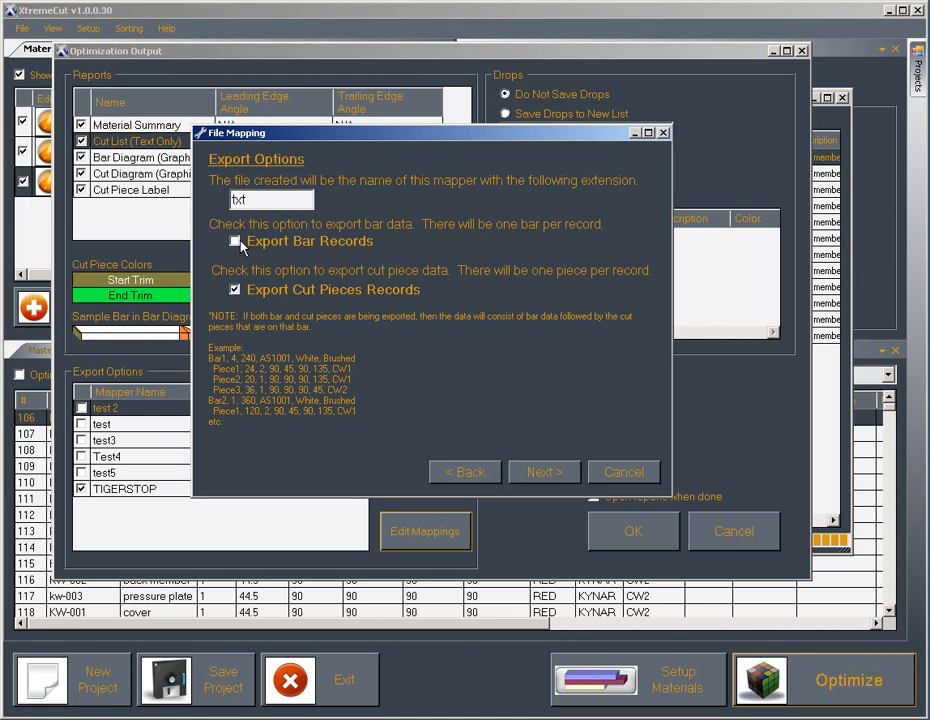
pyautogui.click(236, 291)
pyautogui.click(540, 472)
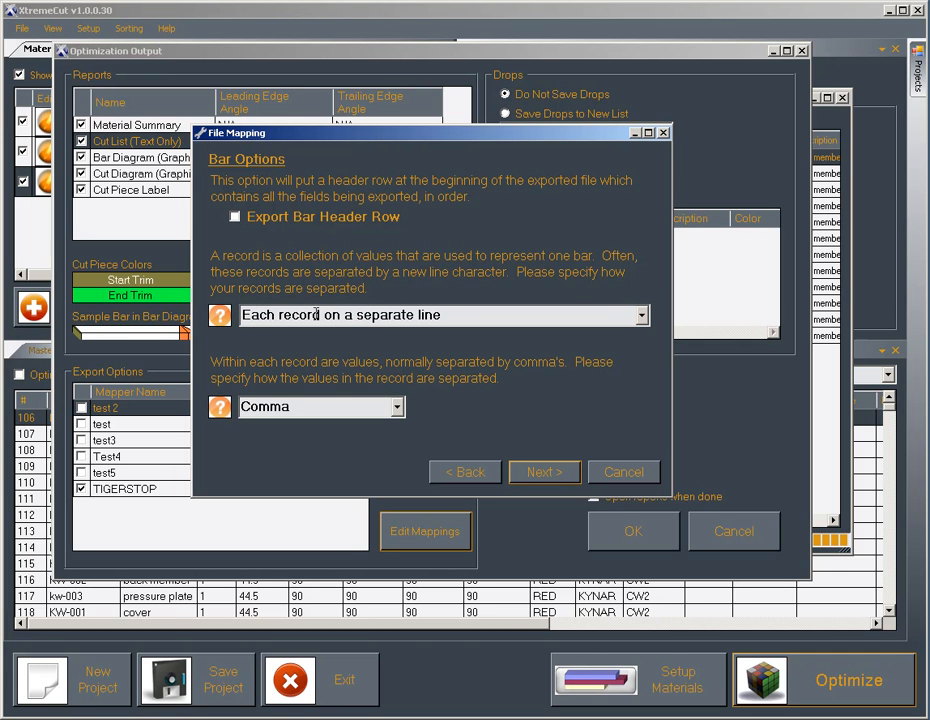
pyautogui.click(640, 316)
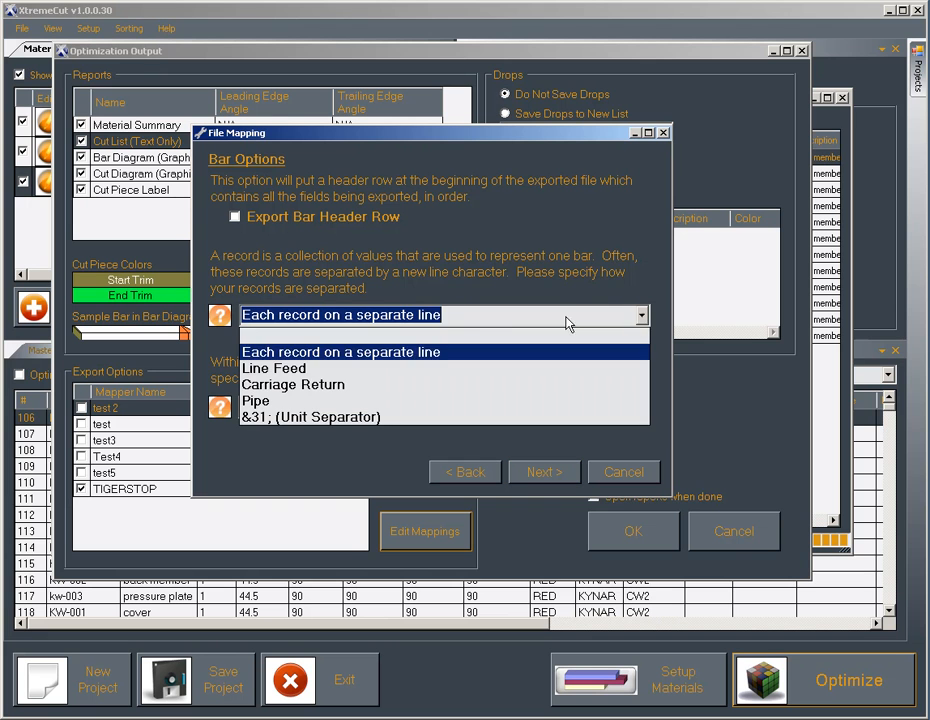
pyautogui.click(434, 352)
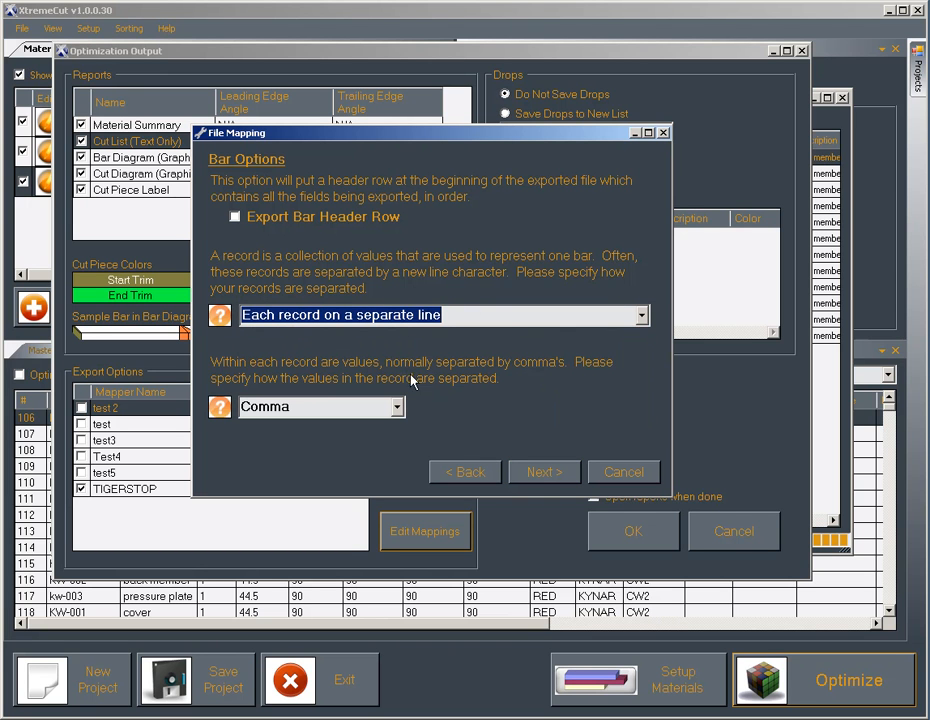
pyautogui.click(540, 472)
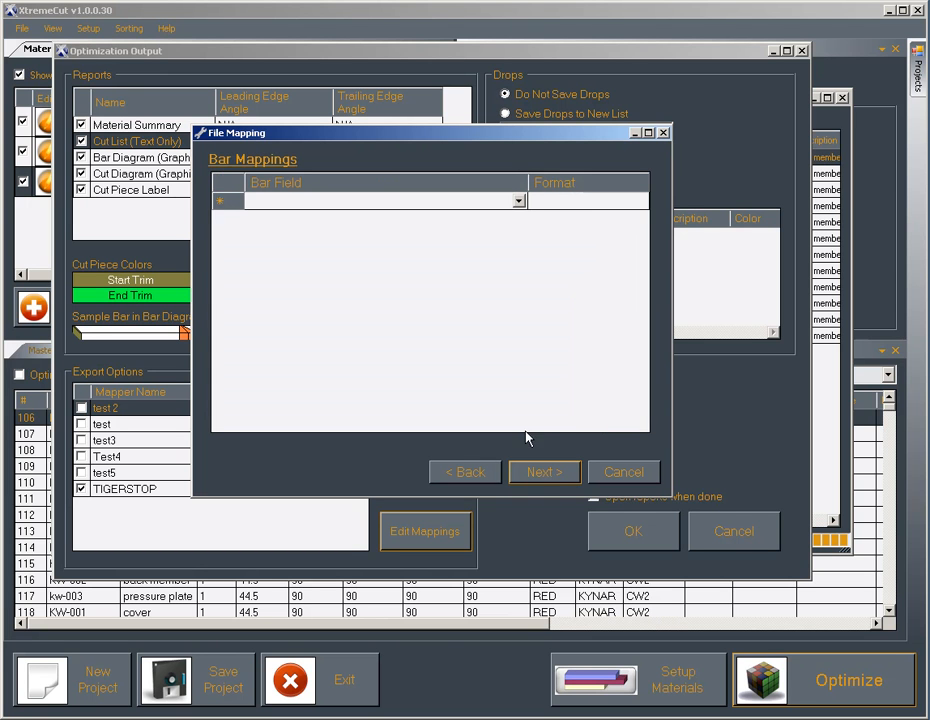
# Add Bar Description and Part Number as the first two bar fields of the mapping.
pyautogui.click(519, 203)
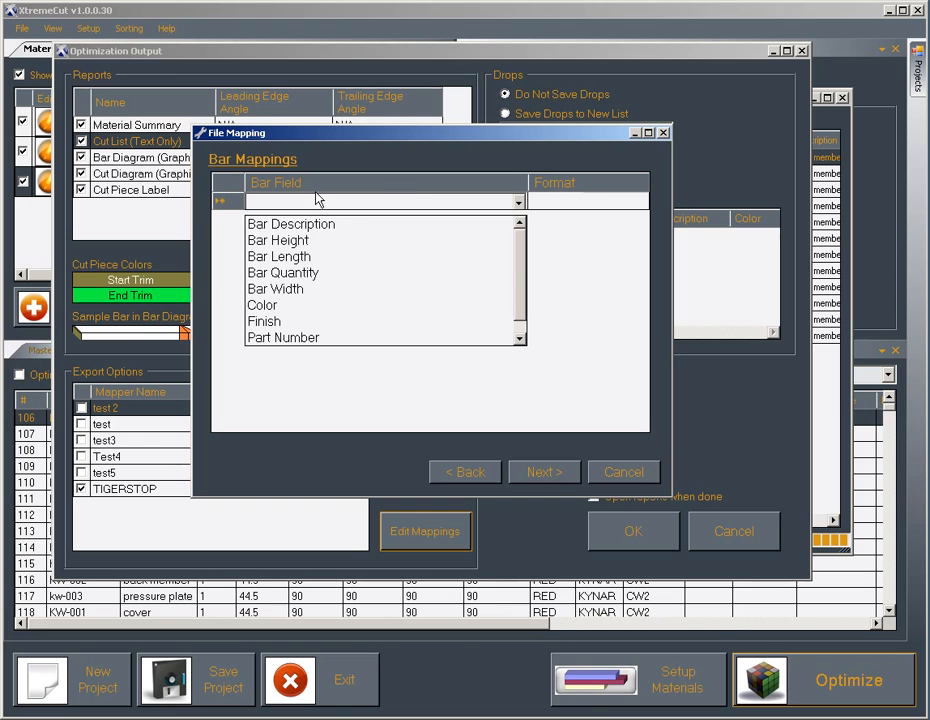
pyautogui.click(303, 223)
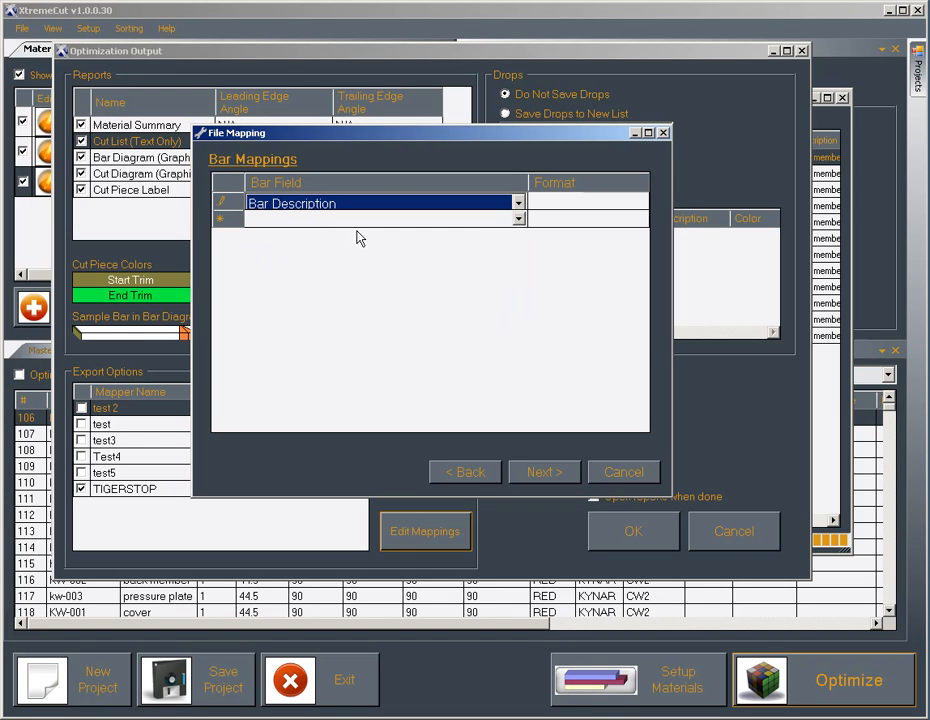
pyautogui.click(519, 219)
pyautogui.click(519, 219)
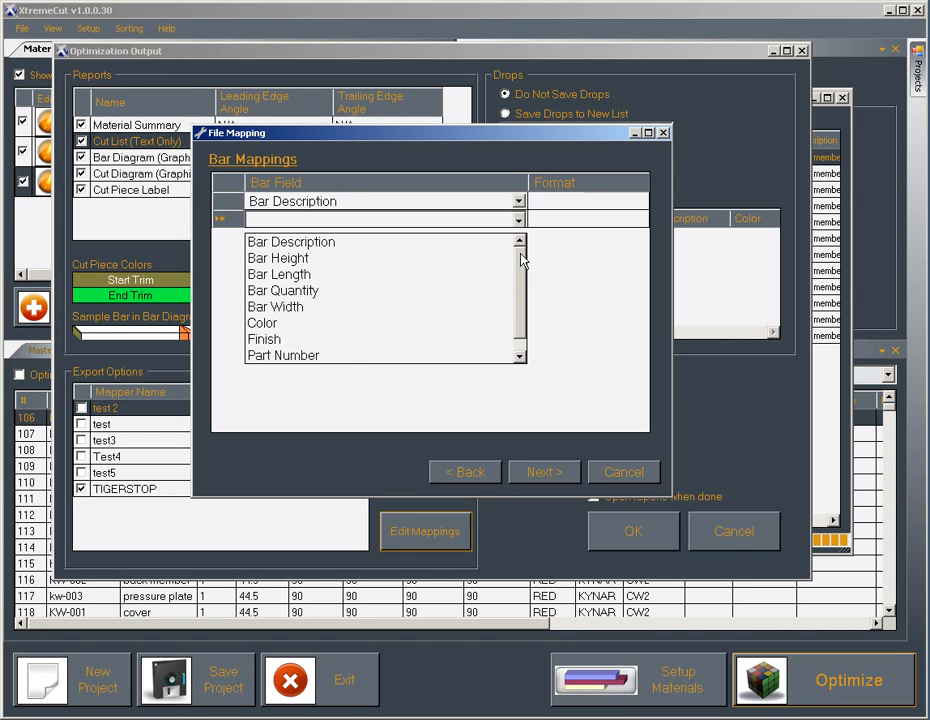
pyautogui.click(522, 266)
pyautogui.click(393, 343)
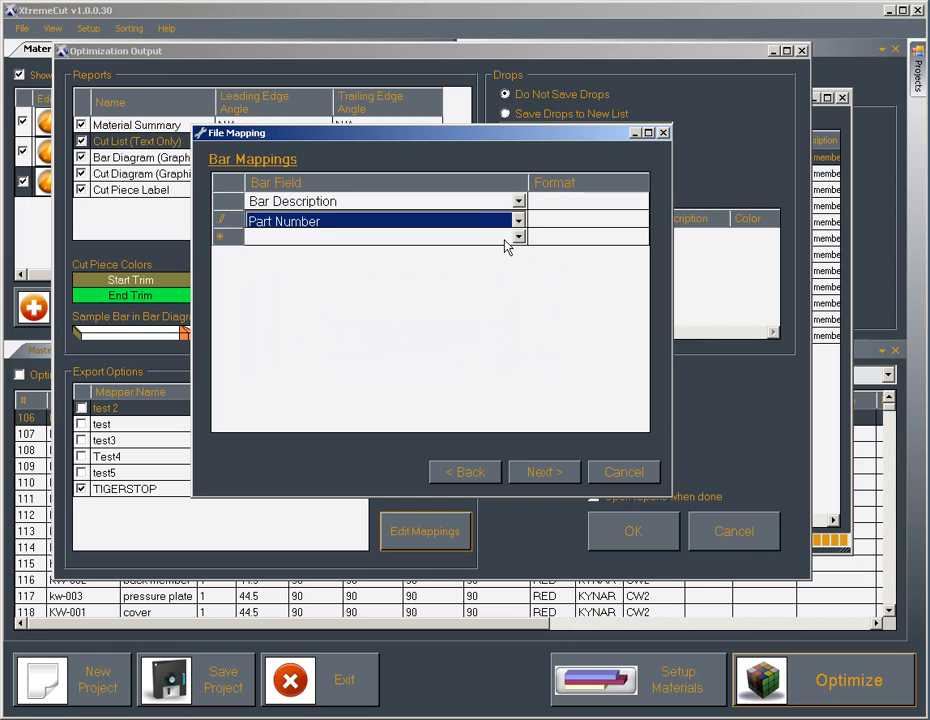
# Add Color and Bar Length as the third and fourth bar fields of the mapping.
pyautogui.click(519, 237)
pyautogui.click(519, 237)
pyautogui.moveTo(522, 280); pyautogui.dragTo(523, 303)
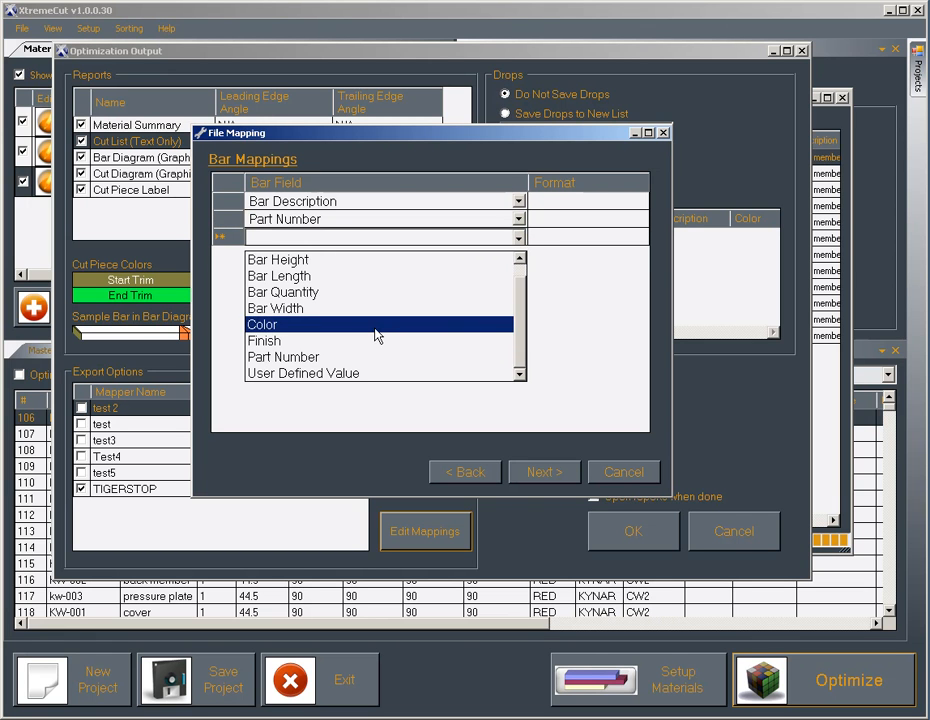
pyautogui.click(376, 336)
pyautogui.click(519, 253)
pyautogui.click(519, 256)
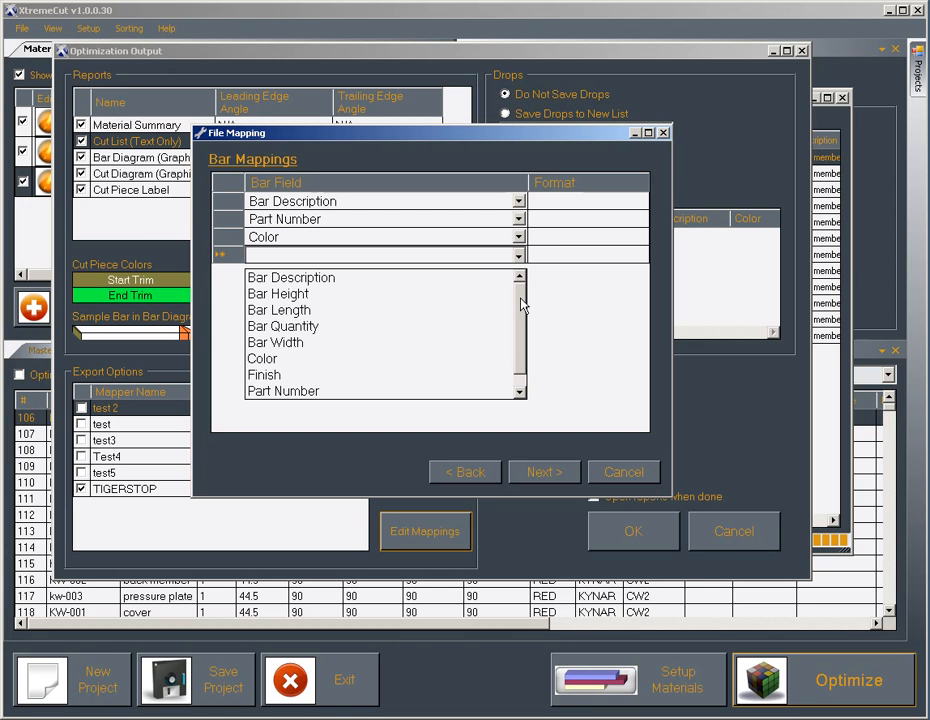
pyautogui.click(498, 310)
# Add Bar Width and Bar Quantity as the fifth and sixth bar fields of the mapping.
pyautogui.click(520, 273)
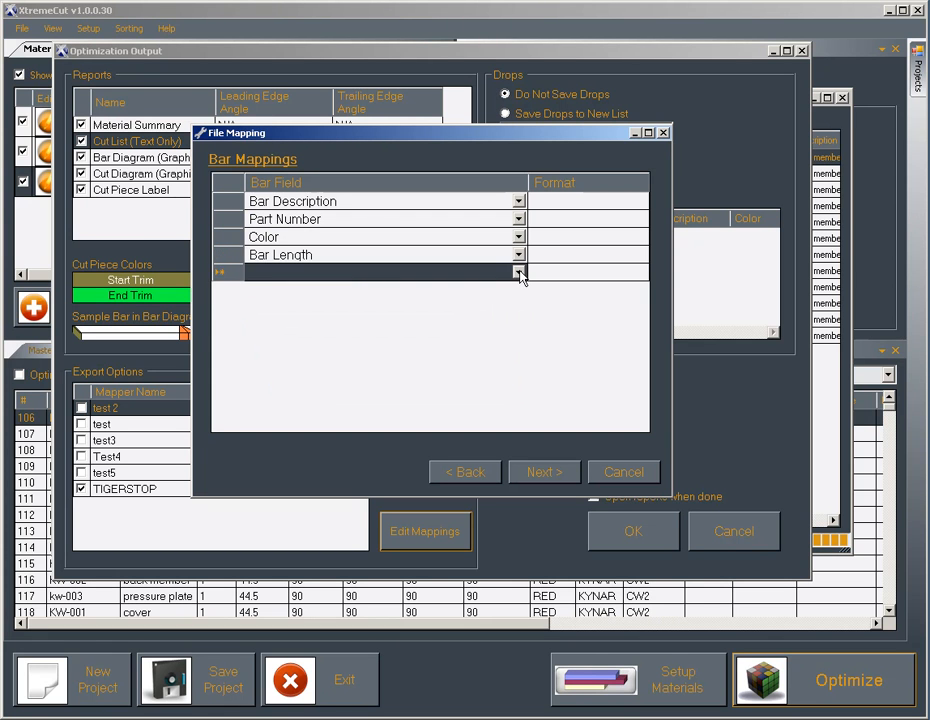
pyautogui.click(520, 276)
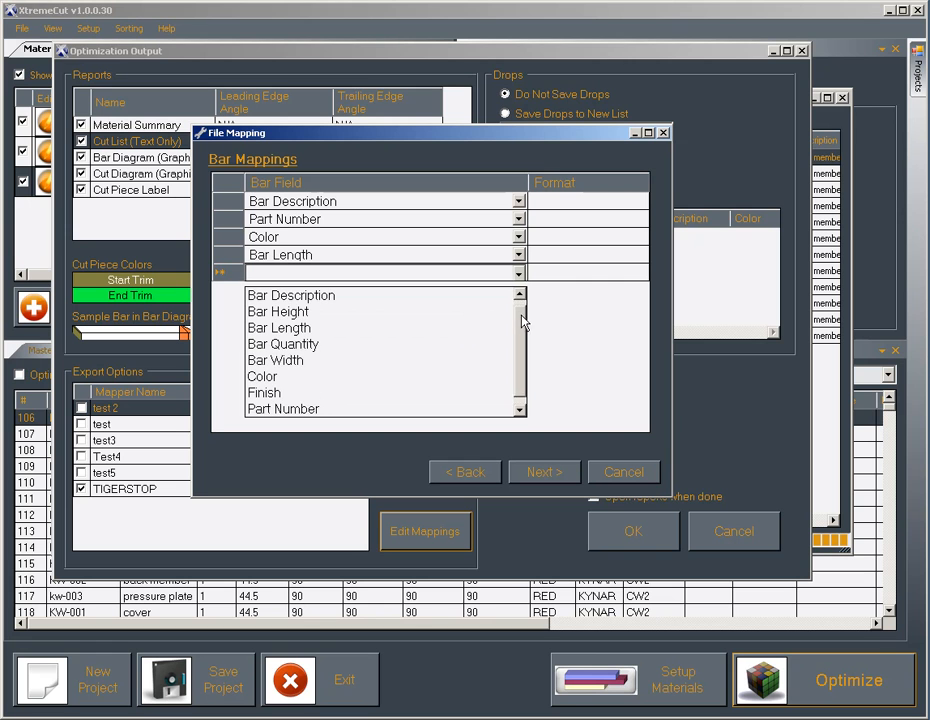
pyautogui.scroll(-1, 522, 321)
pyautogui.click(450, 346)
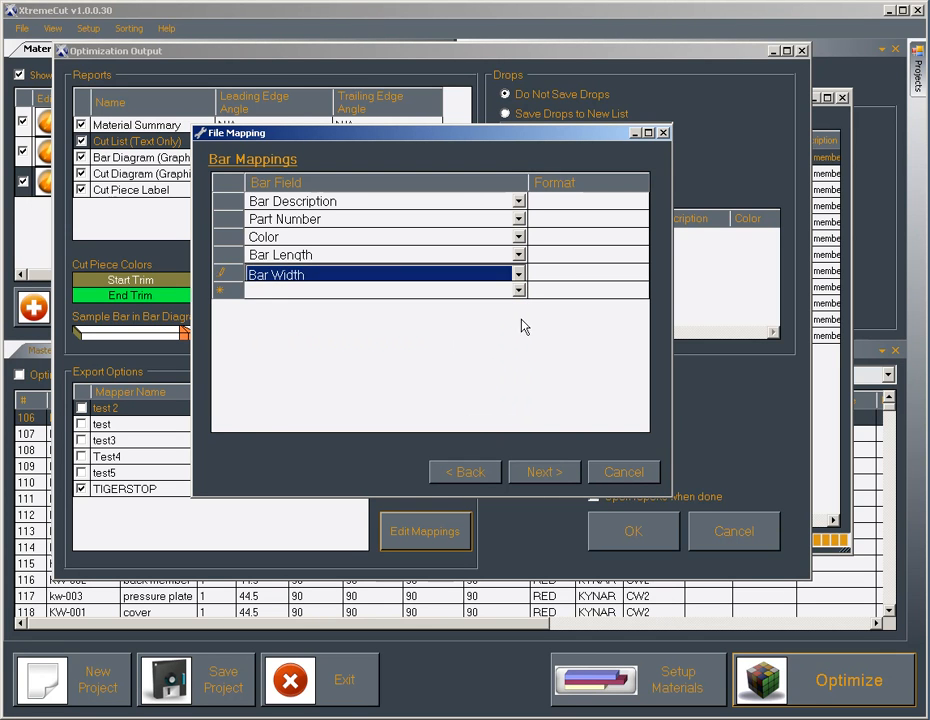
pyautogui.click(519, 290)
pyautogui.click(519, 290)
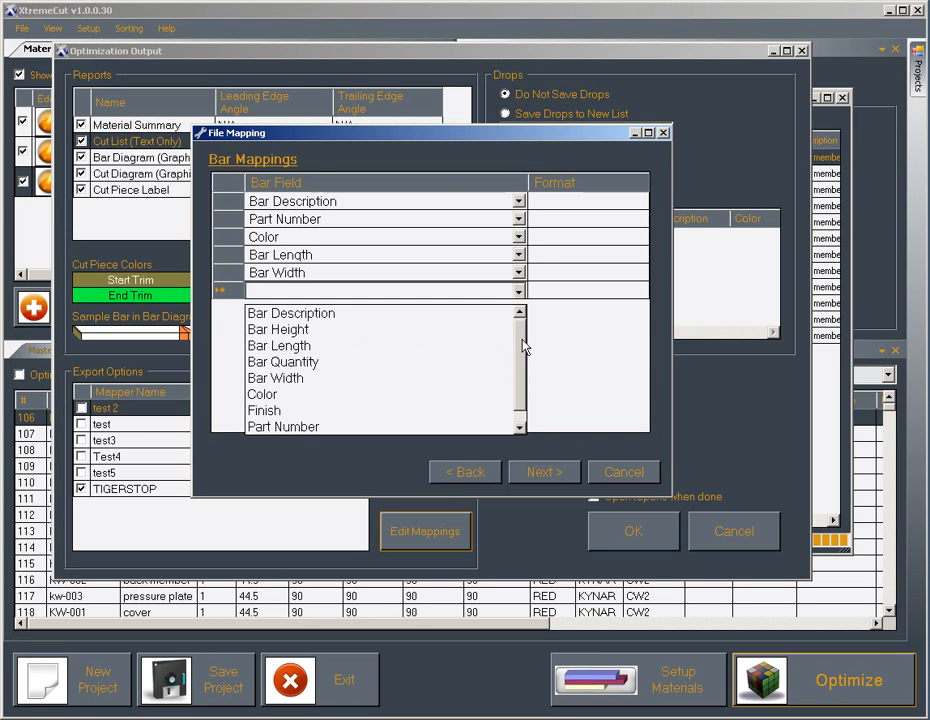
pyautogui.scroll(-1, 521, 348)
pyautogui.click(476, 346)
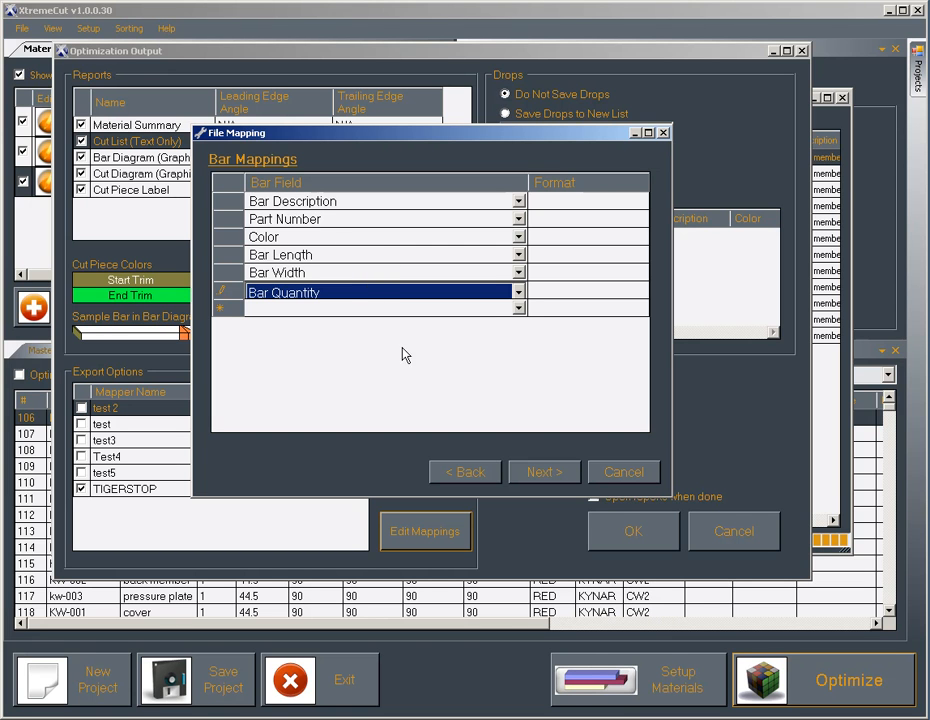
# Save the mapping under the name RazorGage and finish the mapping wizard.
pyautogui.click(542, 471)
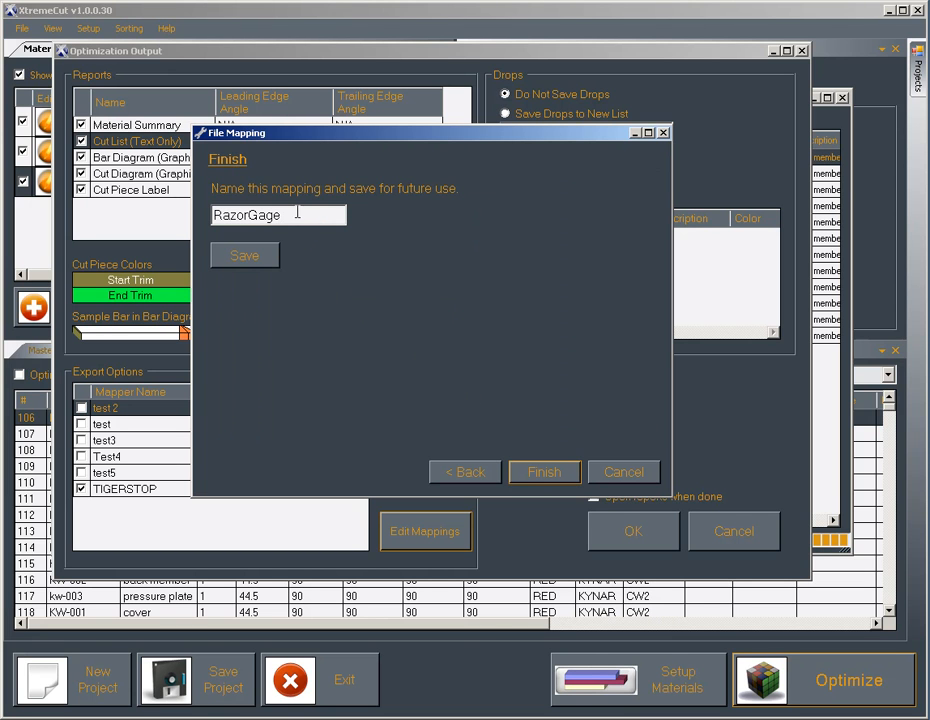
pyautogui.click(266, 258)
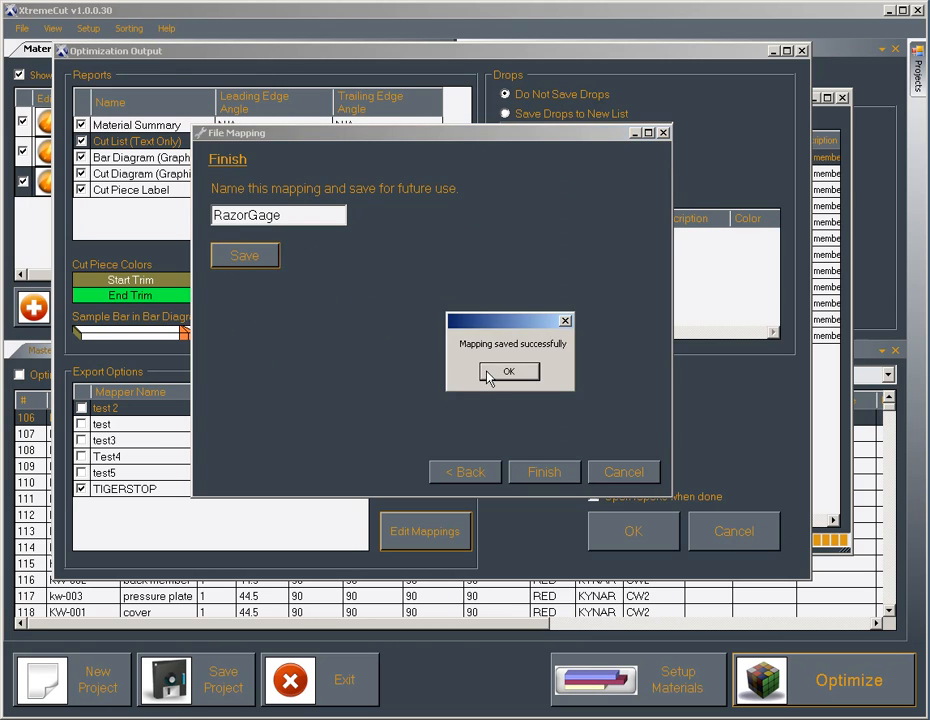
pyautogui.click(484, 373)
pyautogui.click(521, 467)
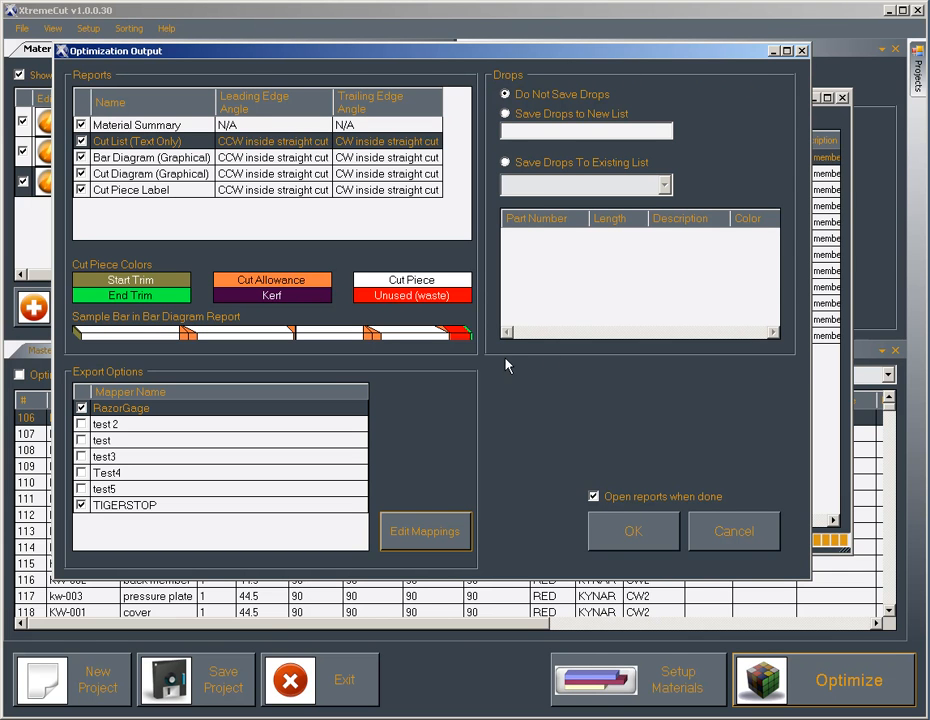
# Set the drops to be saved to a new list named "New List".
pyautogui.click(506, 114)
pyautogui.click(525, 133)
pyautogui.write('New List')
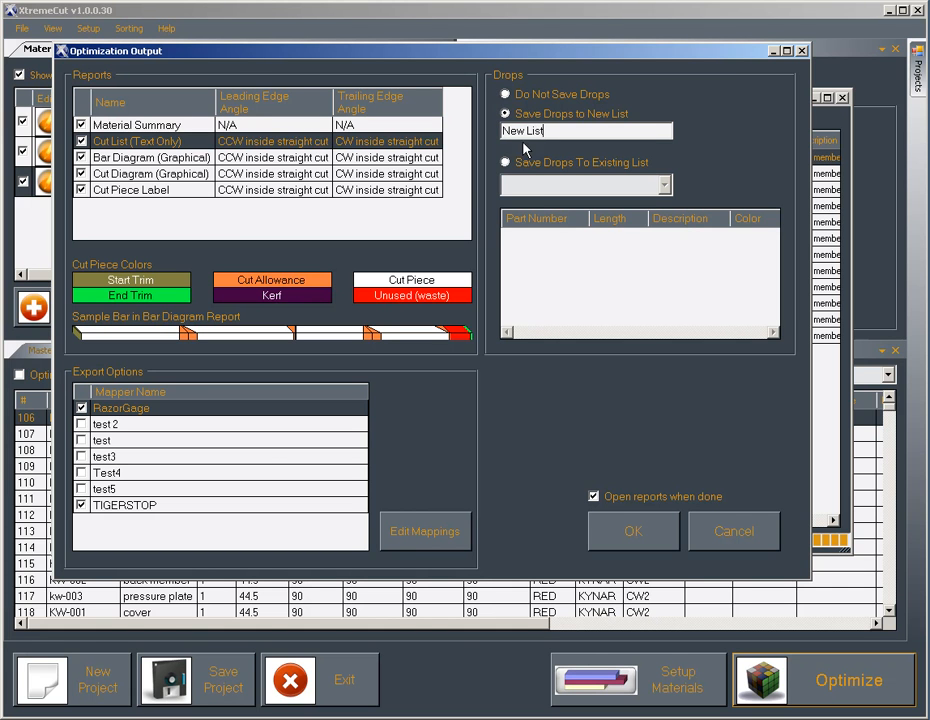
pyautogui.click(507, 162)
pyautogui.click(664, 185)
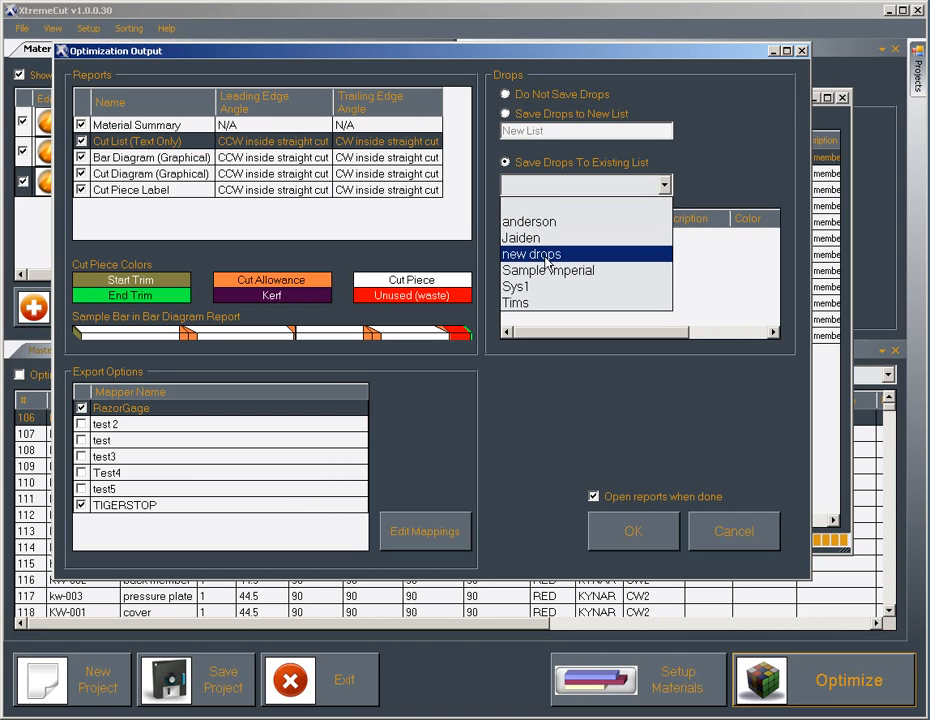
pyautogui.click(635, 183)
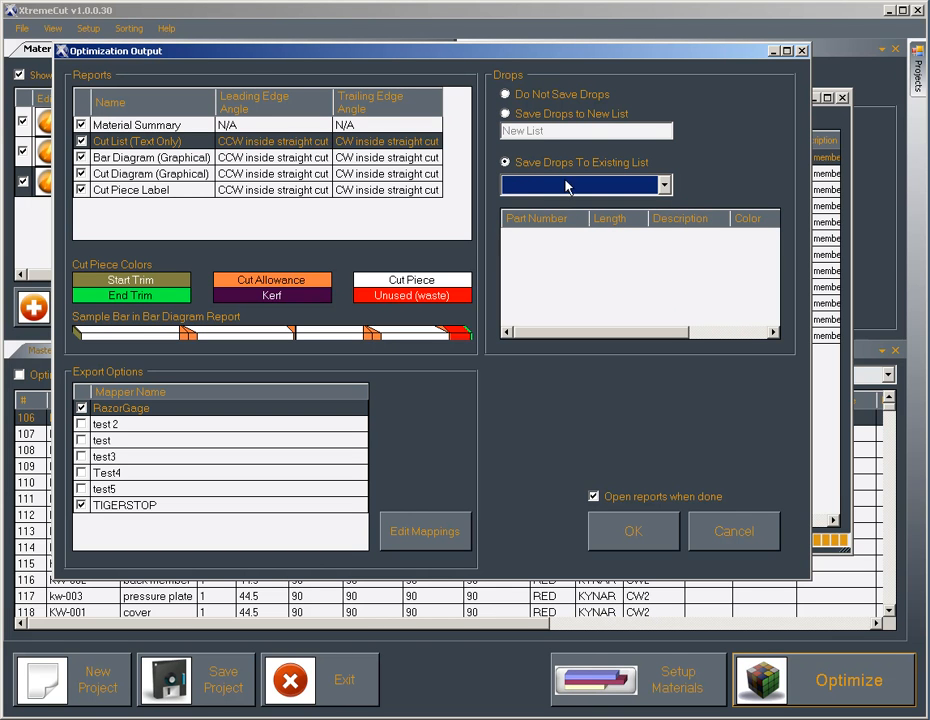
pyautogui.click(505, 114)
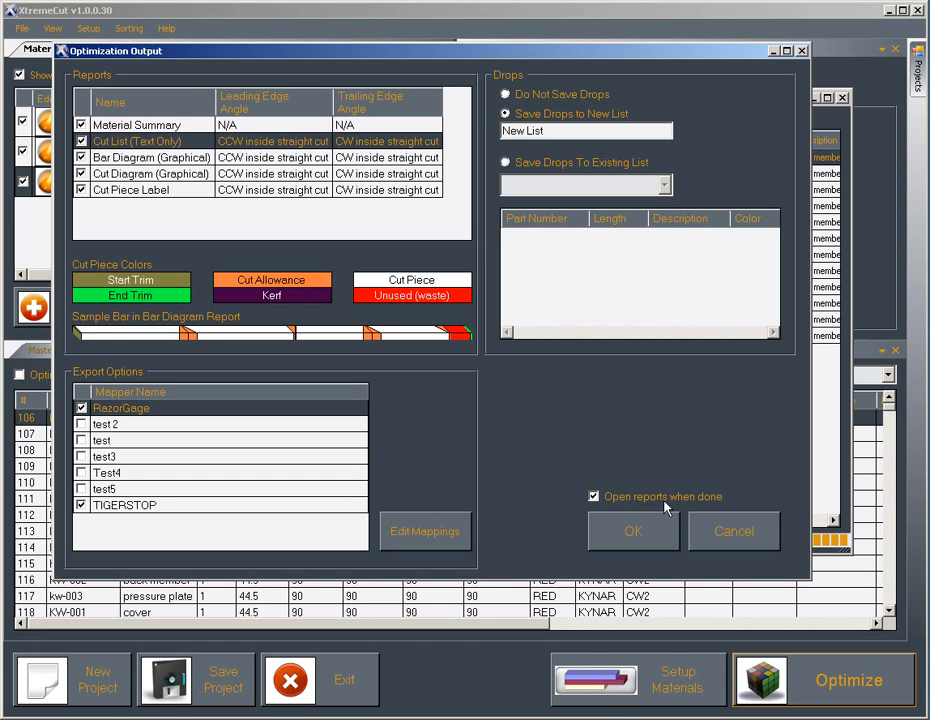
# Turn off opening the reports when done and accept the optimization output settings.
pyautogui.click(594, 497)
pyautogui.click(640, 533)
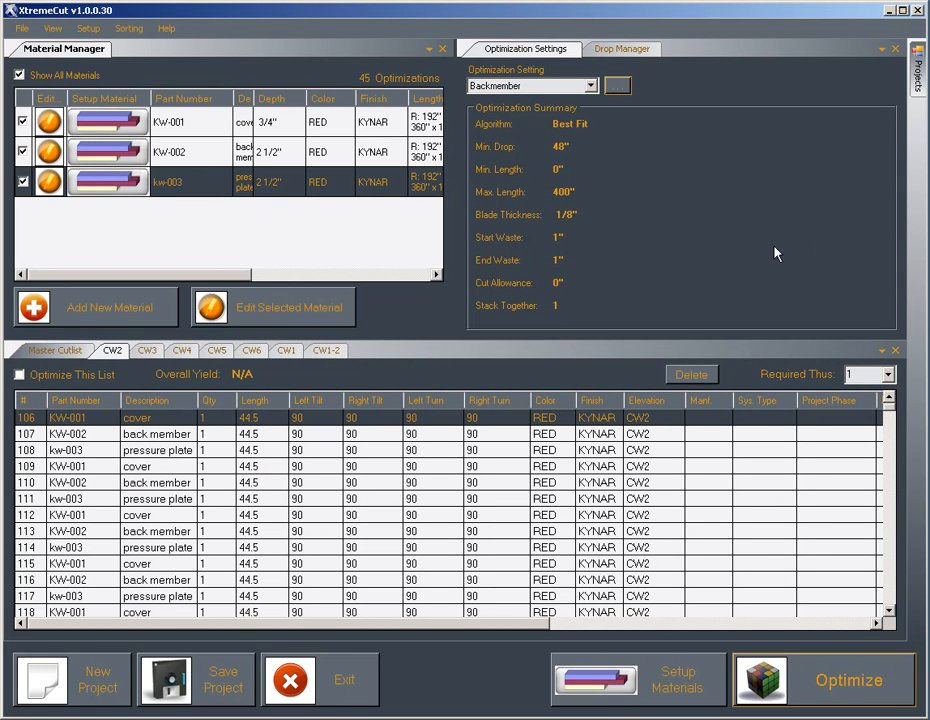
# Review the overall yield, total cost and total weight of the Master Cutlist, and select the kw-003 material.
pyautogui.click(50, 351)
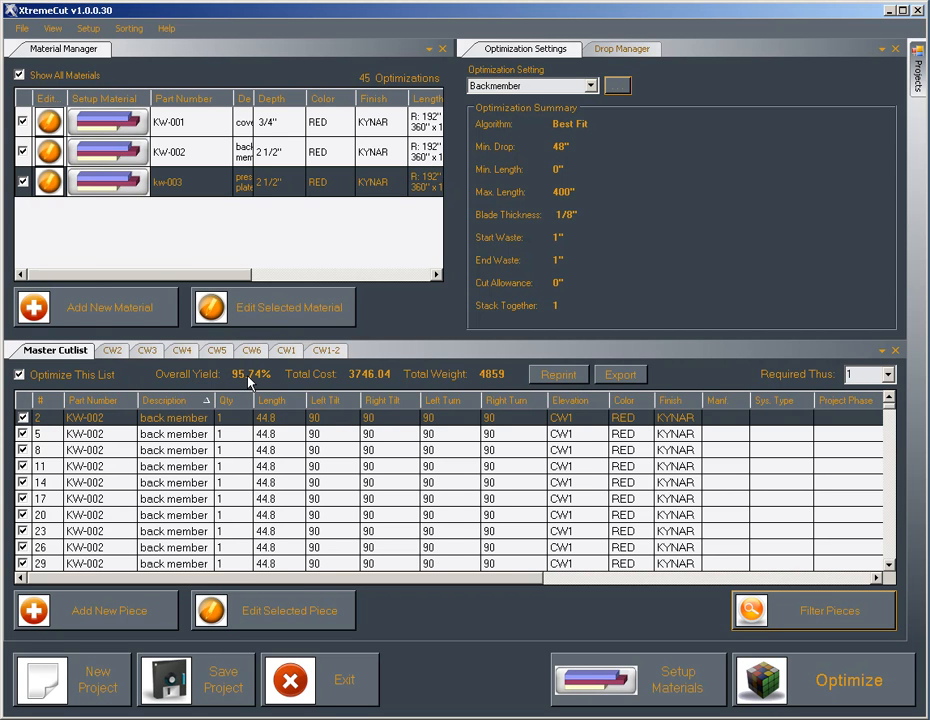
pyautogui.click(22, 182)
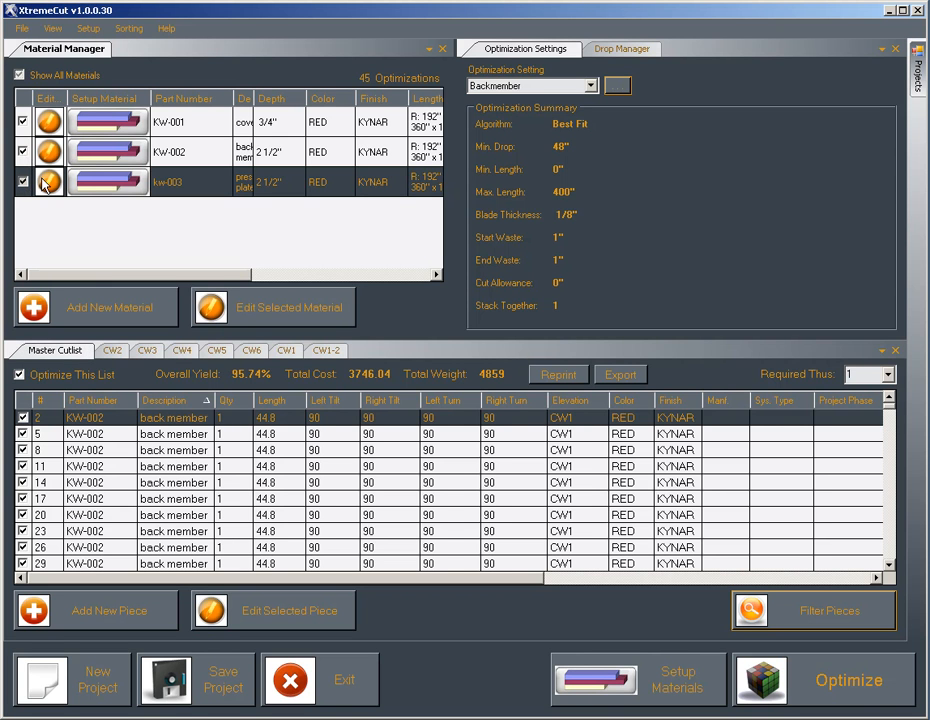